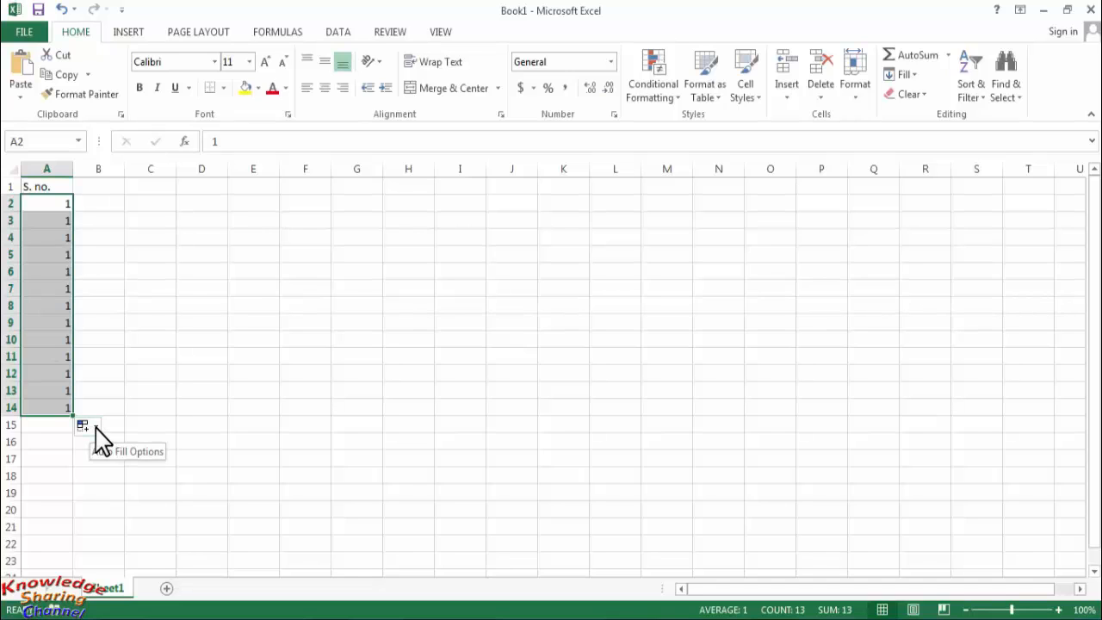
Step: Change the copied values in A2:A14 to a consecutive number series using the Fill Series option
click(90, 427)
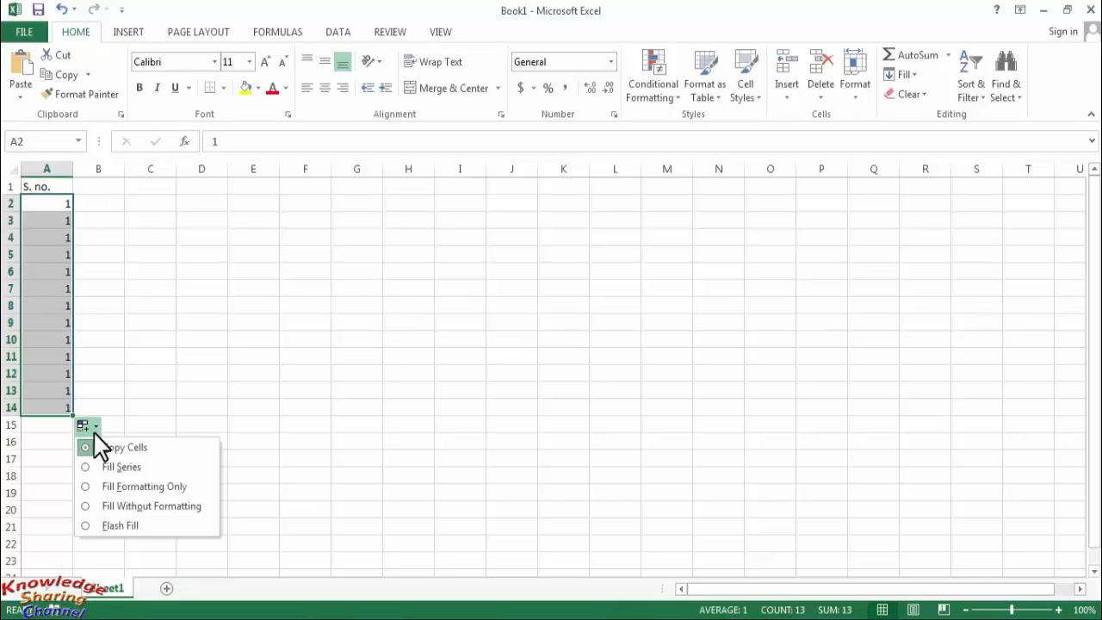
click(86, 467)
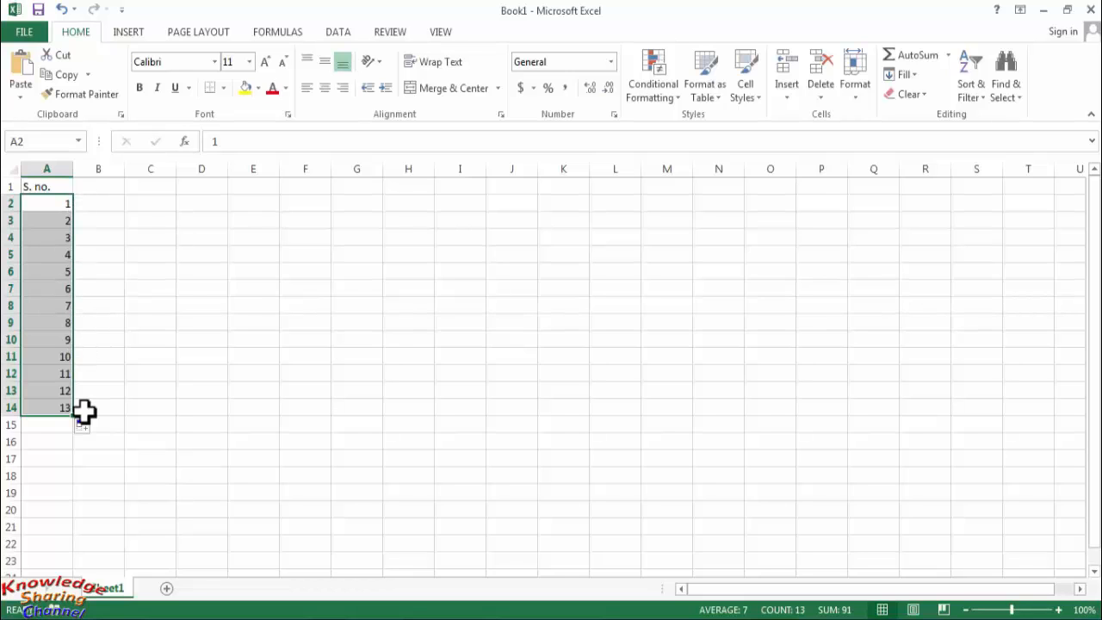
Step: Enter the starting values 1 and 2 in cells C2 and C3
click(149, 202)
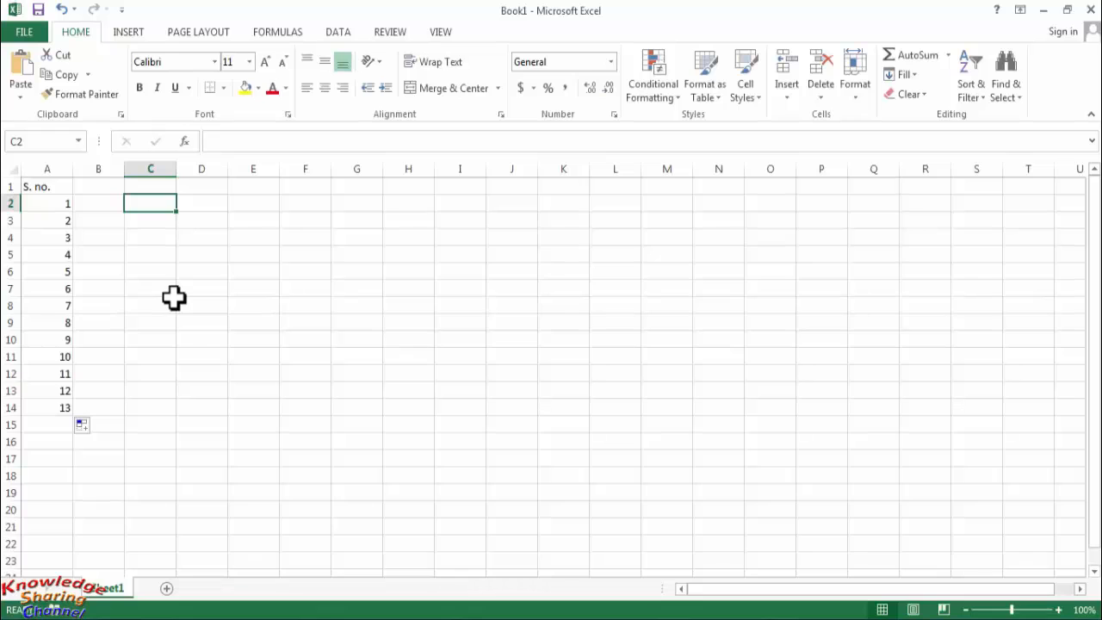
text(1)
key(Return)
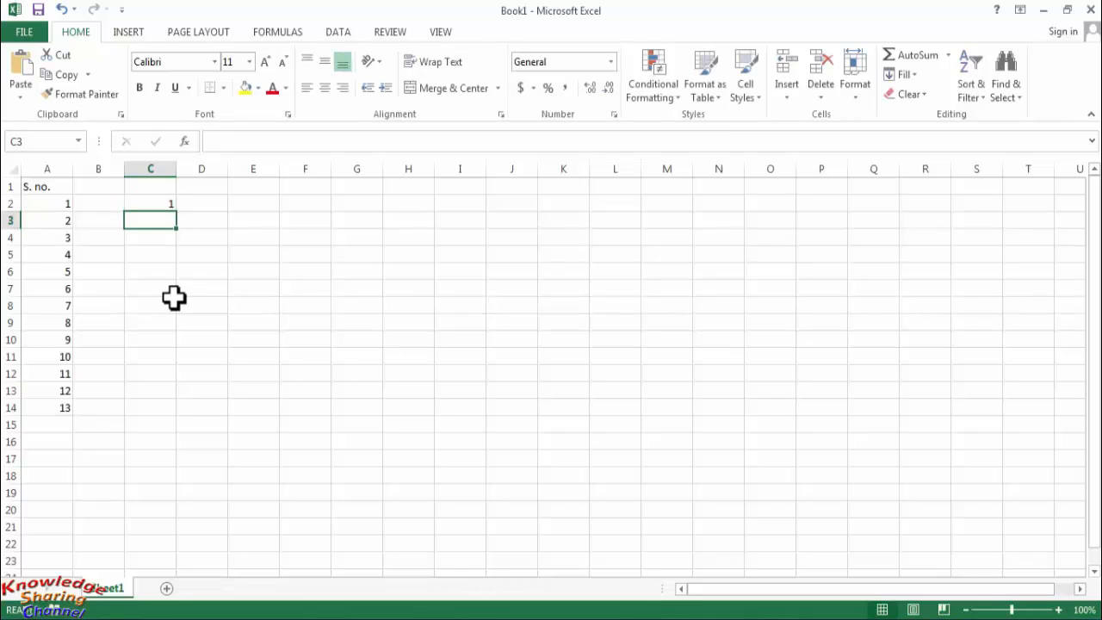
text(2)
key(Return)
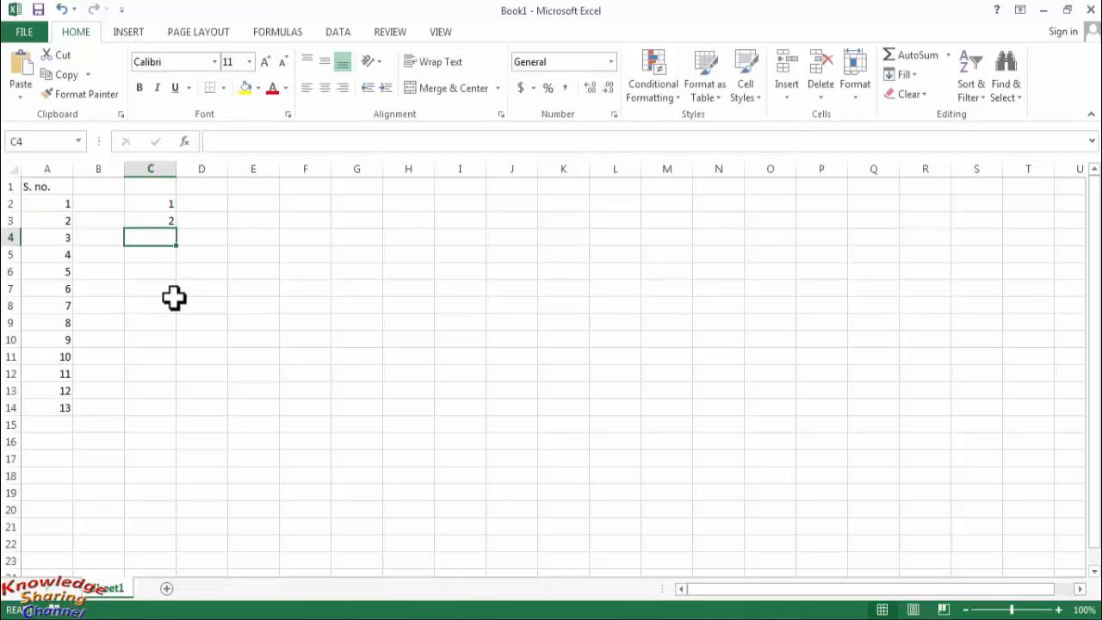
Step: Extend the number series from C2:C3 down to C14 with AutoFill
key(Up)
key(Up)
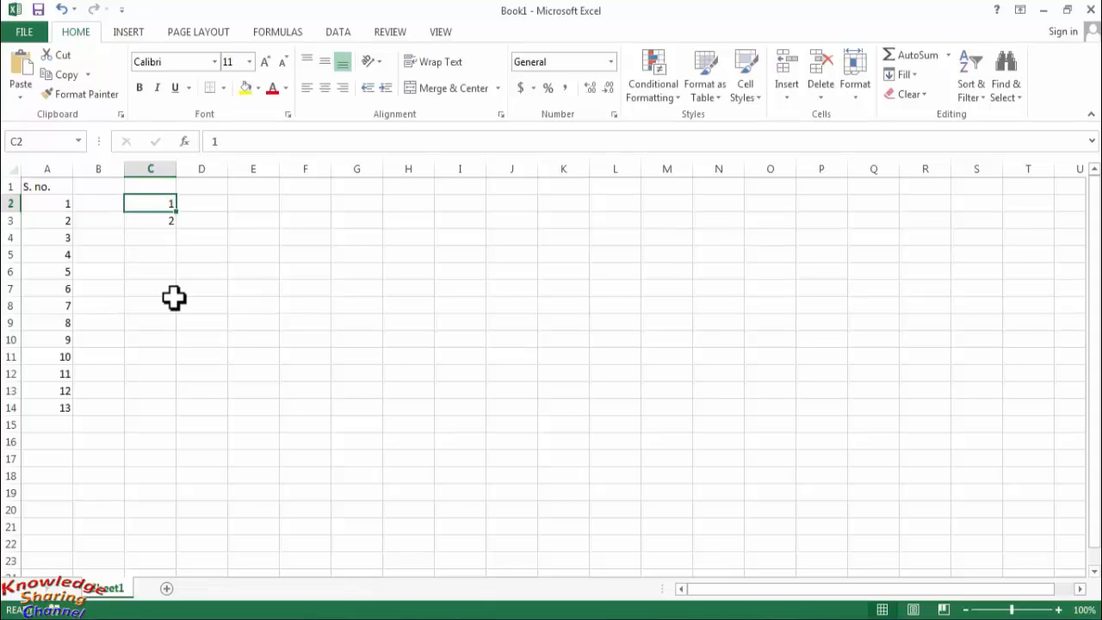
key(Down)
key(Up)
key(shift+Down)
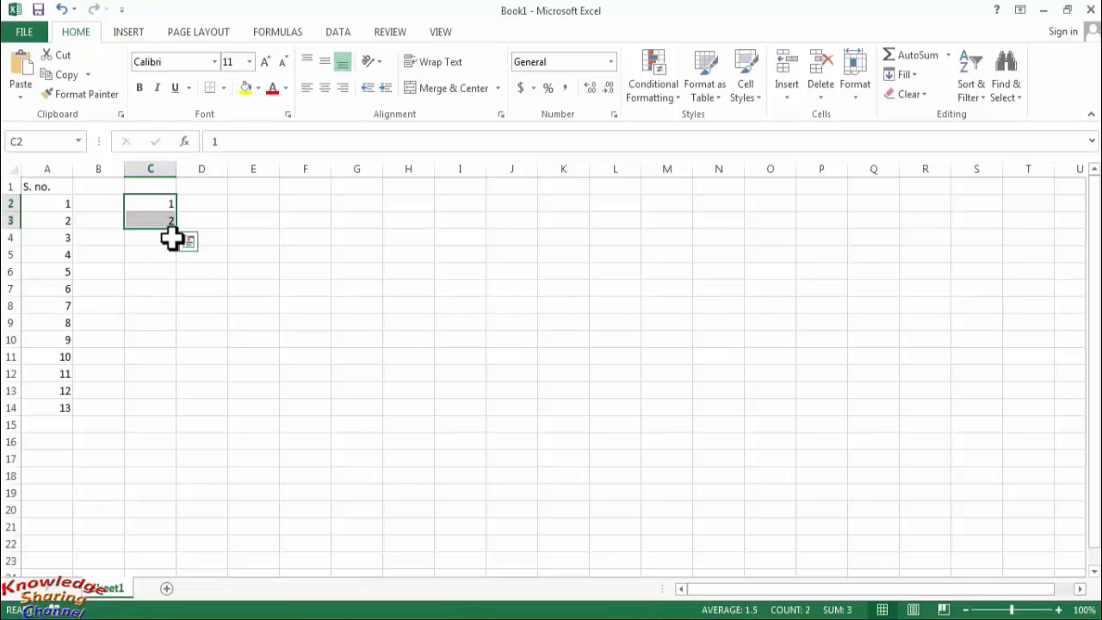
drag(174, 227, 178, 416)
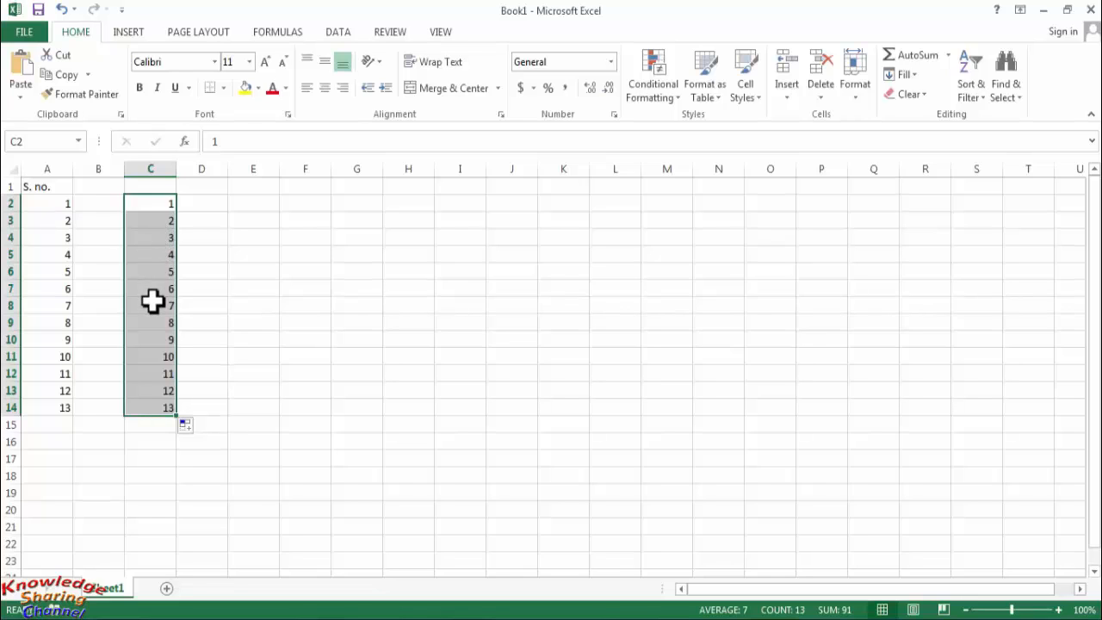
Step: Enter the starting values 1 and 6 in cells E2 and E3
click(264, 203)
text(1)
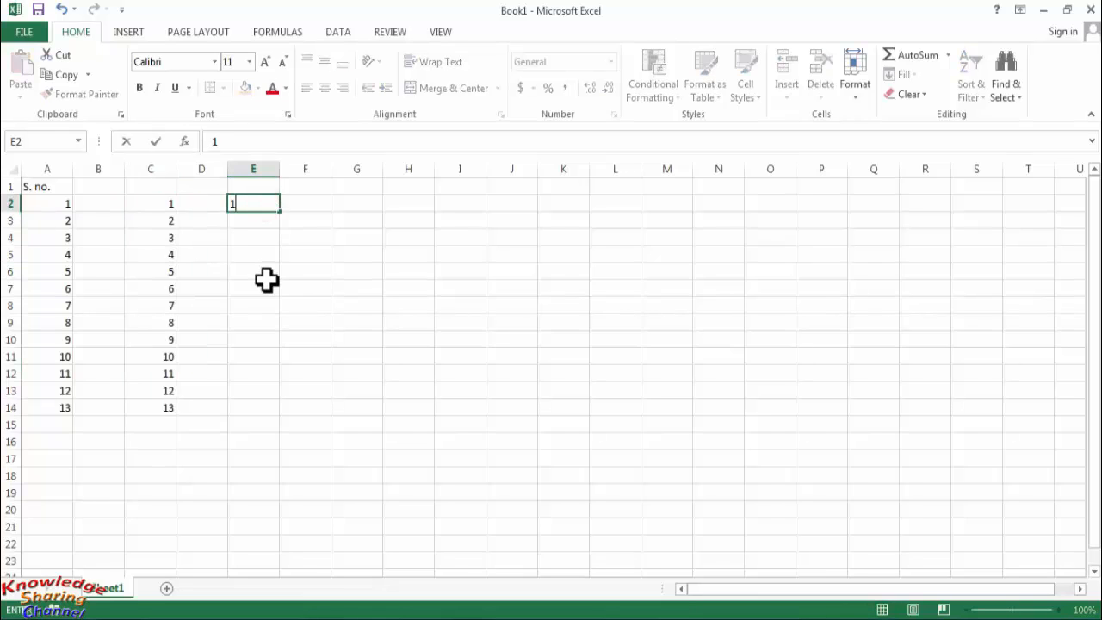
key(Return)
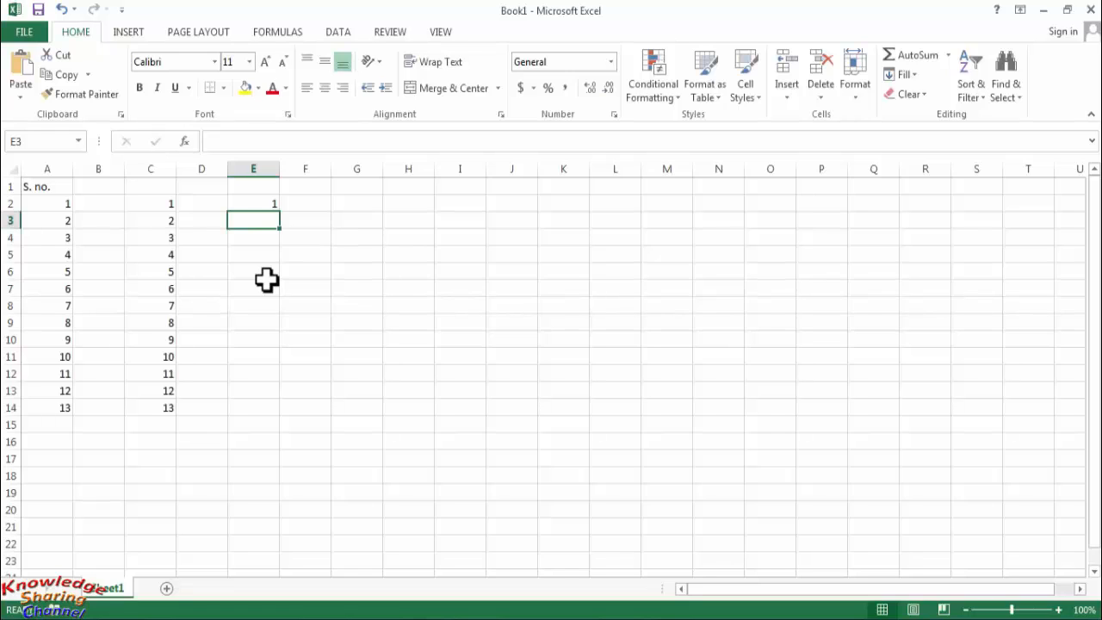
text(6)
key(Return)
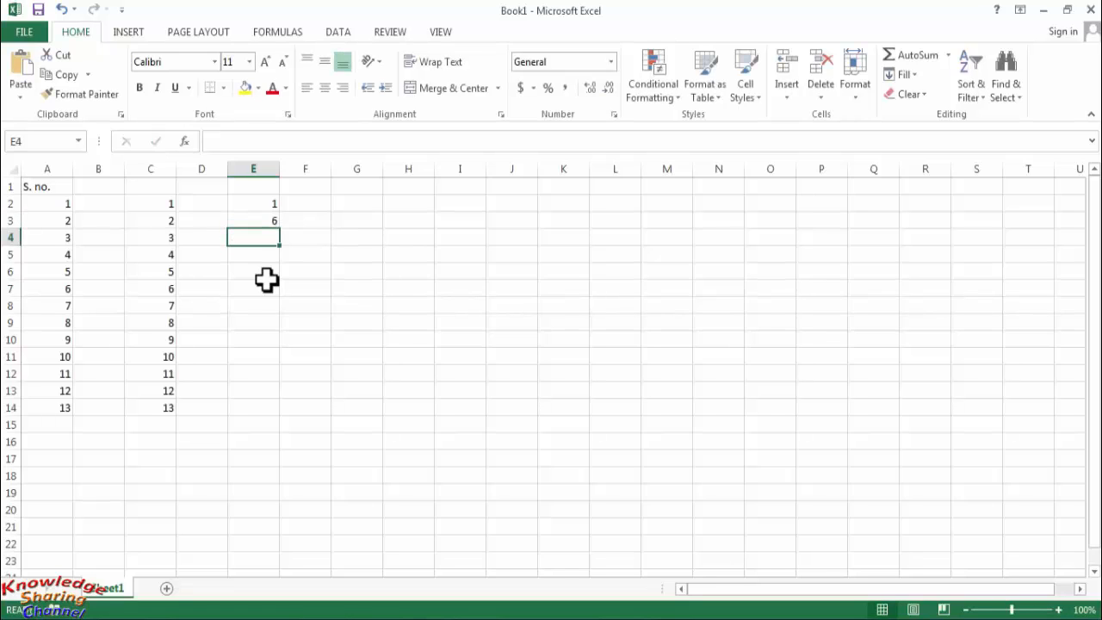
Step: Extend the step-of-five series from E2:E3 down to E14 with AutoFill
key(Up)
key(Up)
key(Down)
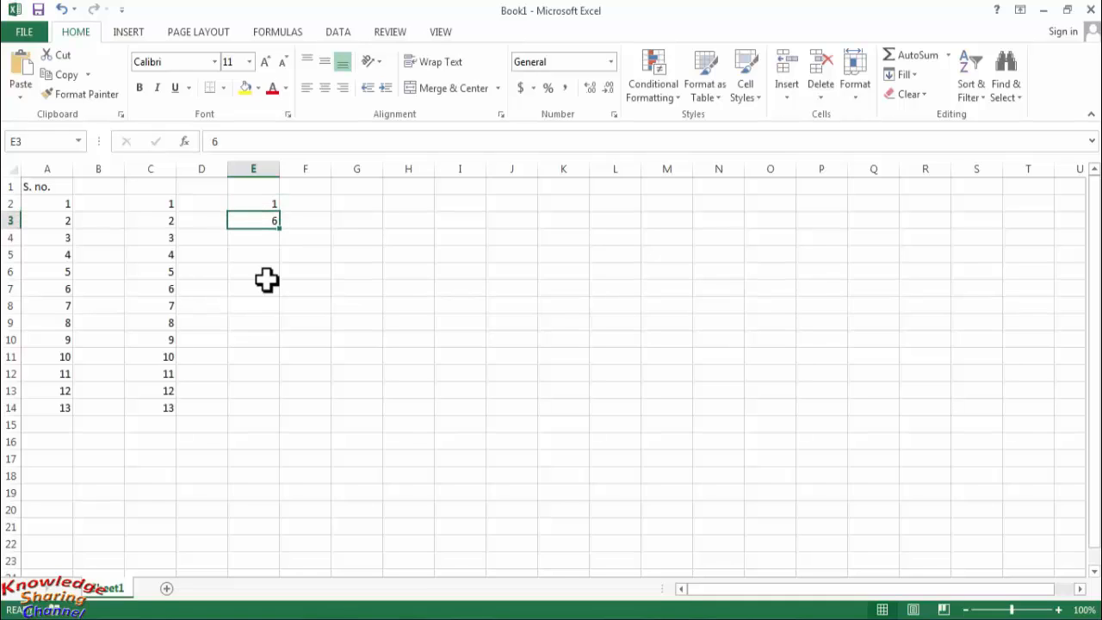
key(Up)
key(Down)
key(Up)
key(shift+Down)
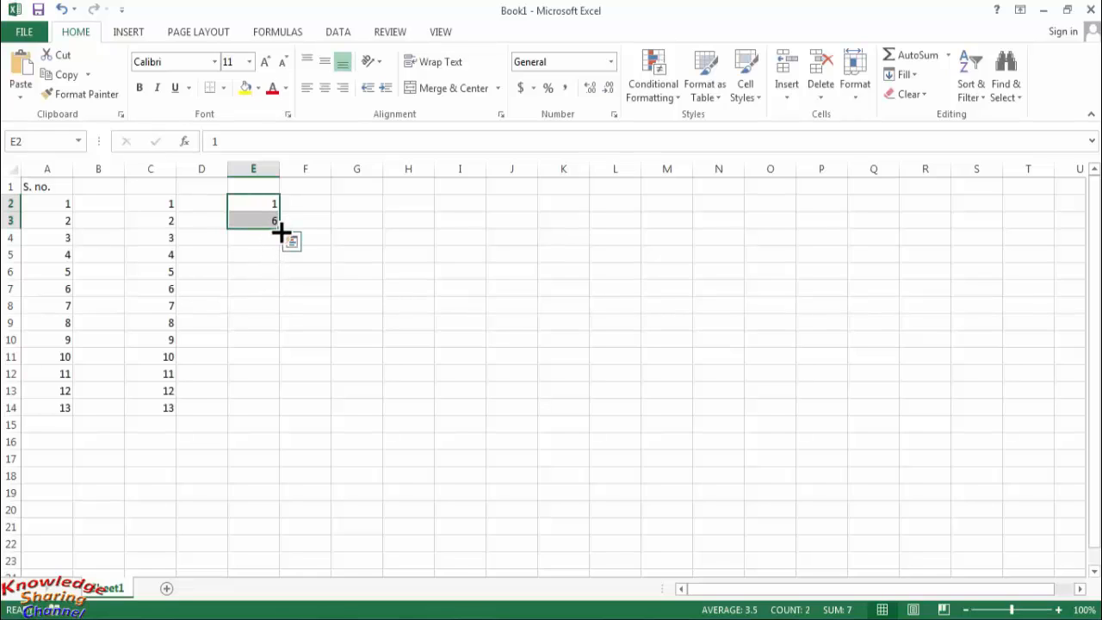
drag(282, 231, 285, 425)
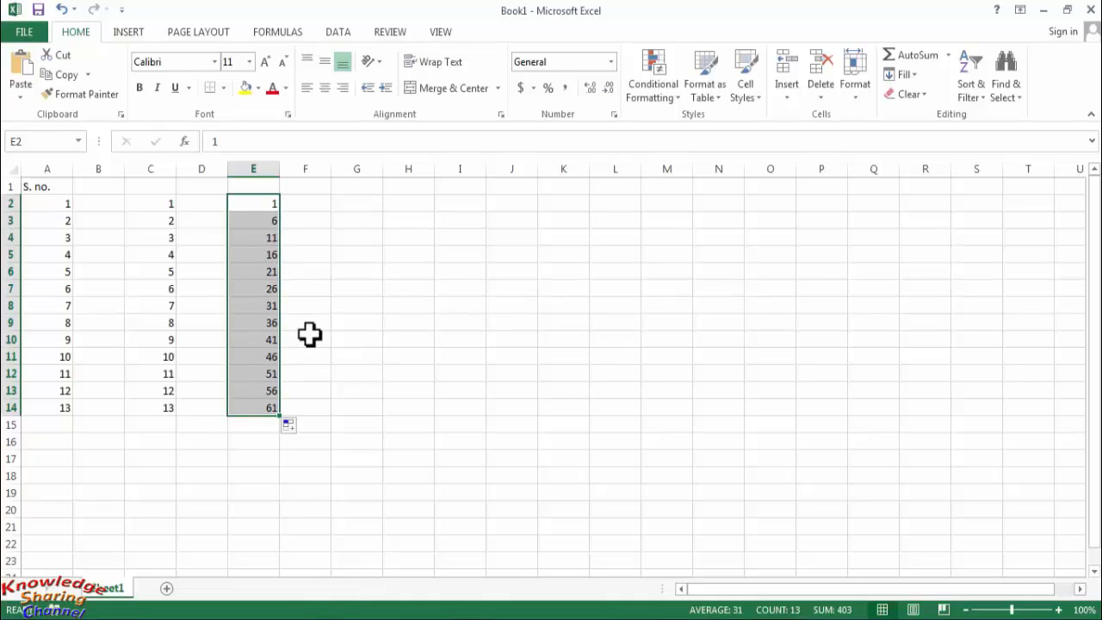
Step: Enter the day name Monday in cell G2
click(358, 205)
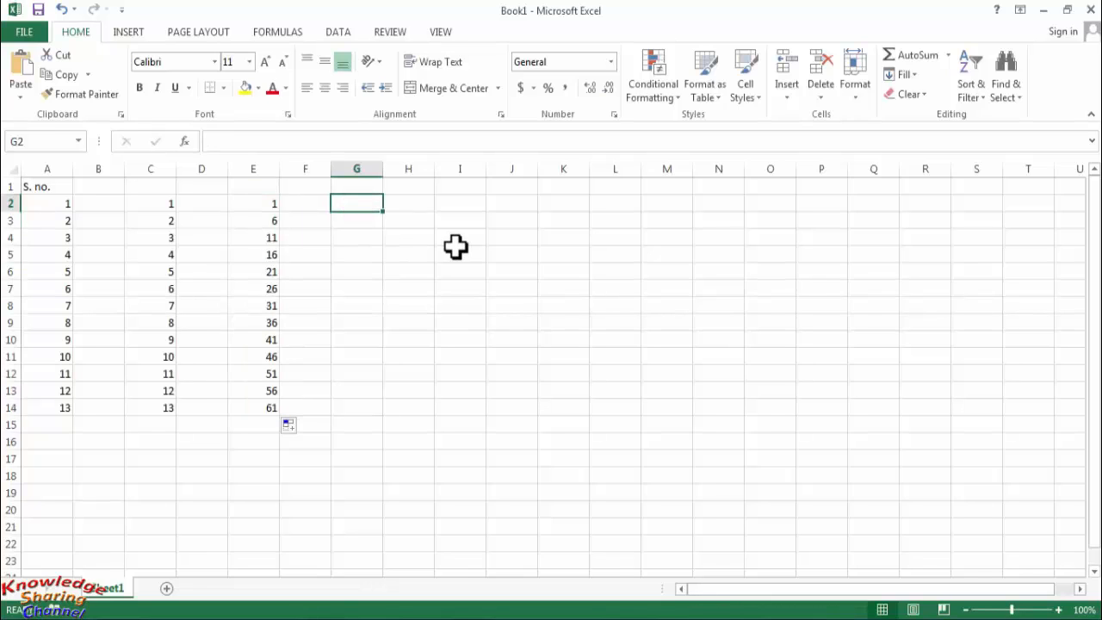
text(M)
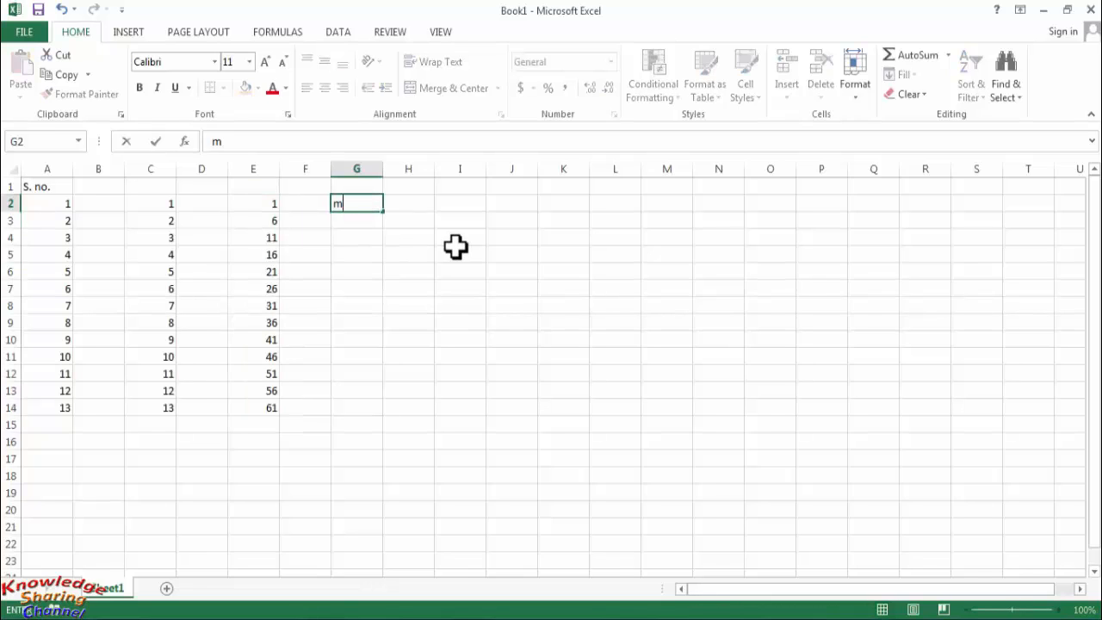
key(BackSpace)
text(Monday)
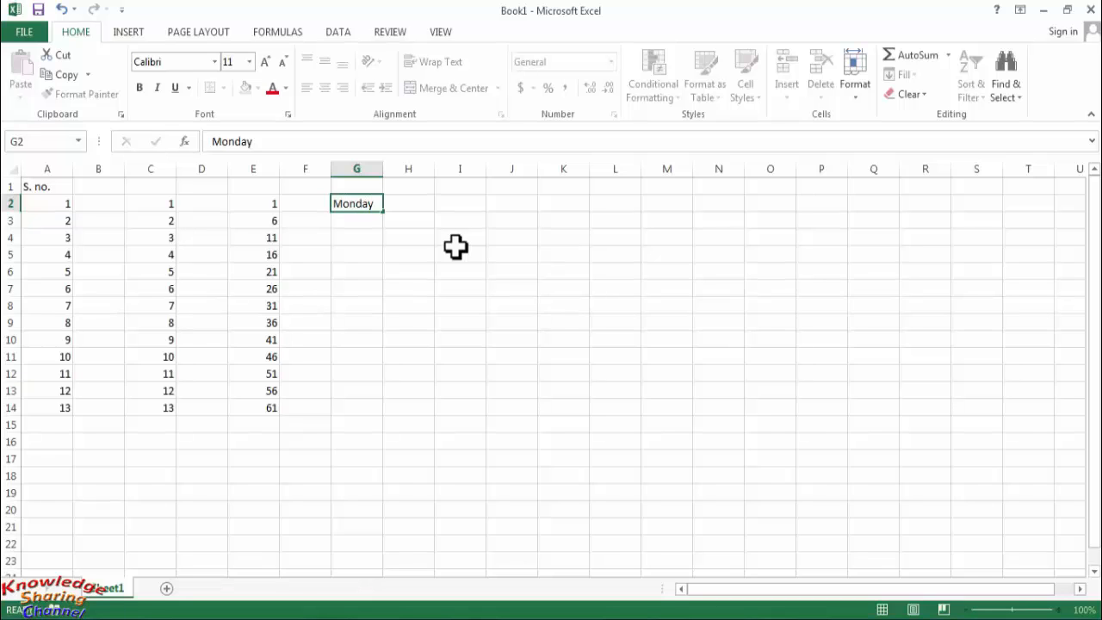
key(Return)
Step: AutoFill the day names from G2 down to G14, using the Fill Weekdays option
click(376, 200)
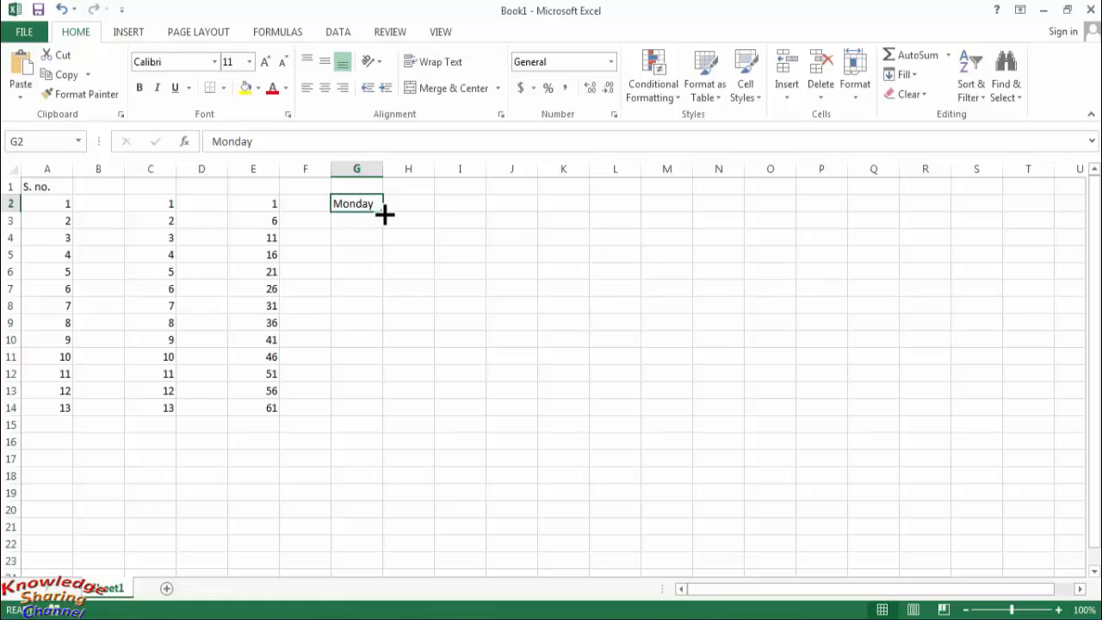
drag(384, 216, 387, 413)
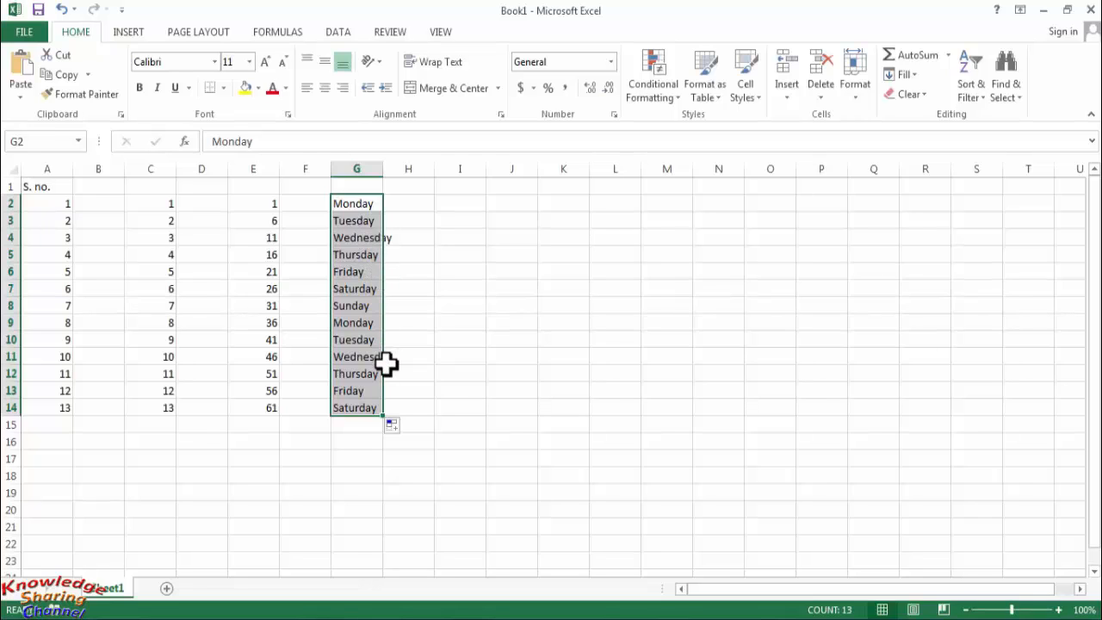
click(405, 427)
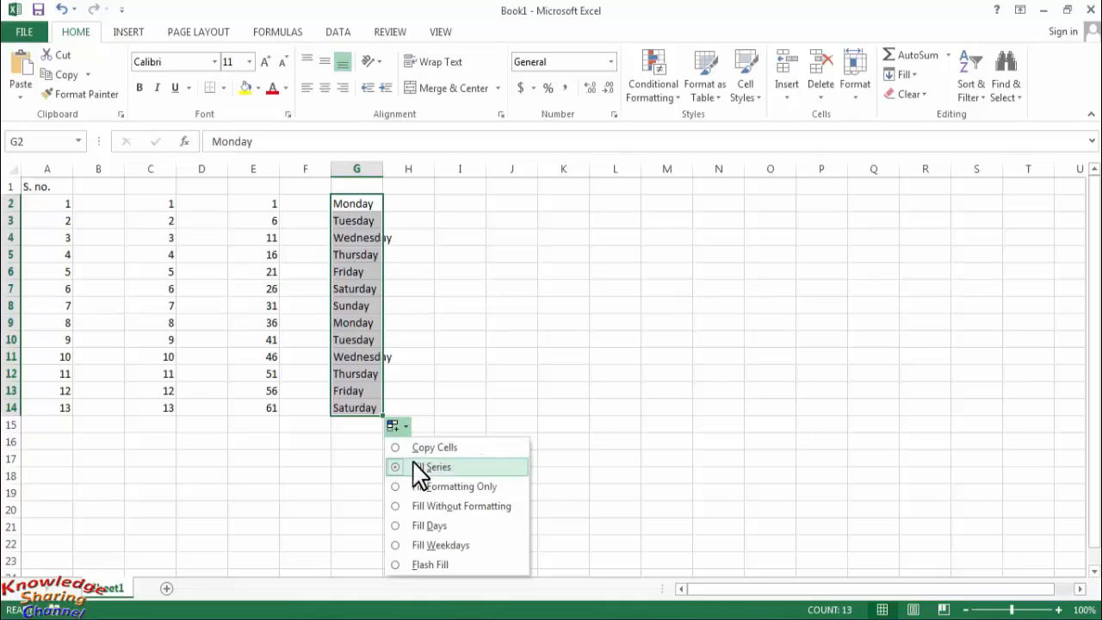
click(400, 546)
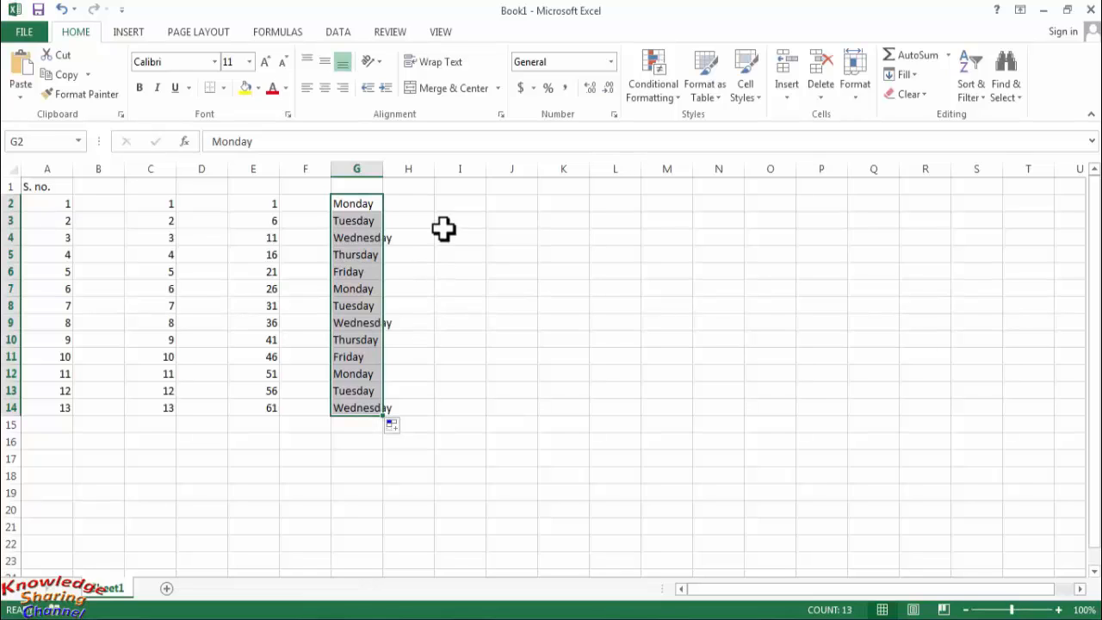
Step: Enter the text "Code no. 101" in cell I2
click(452, 203)
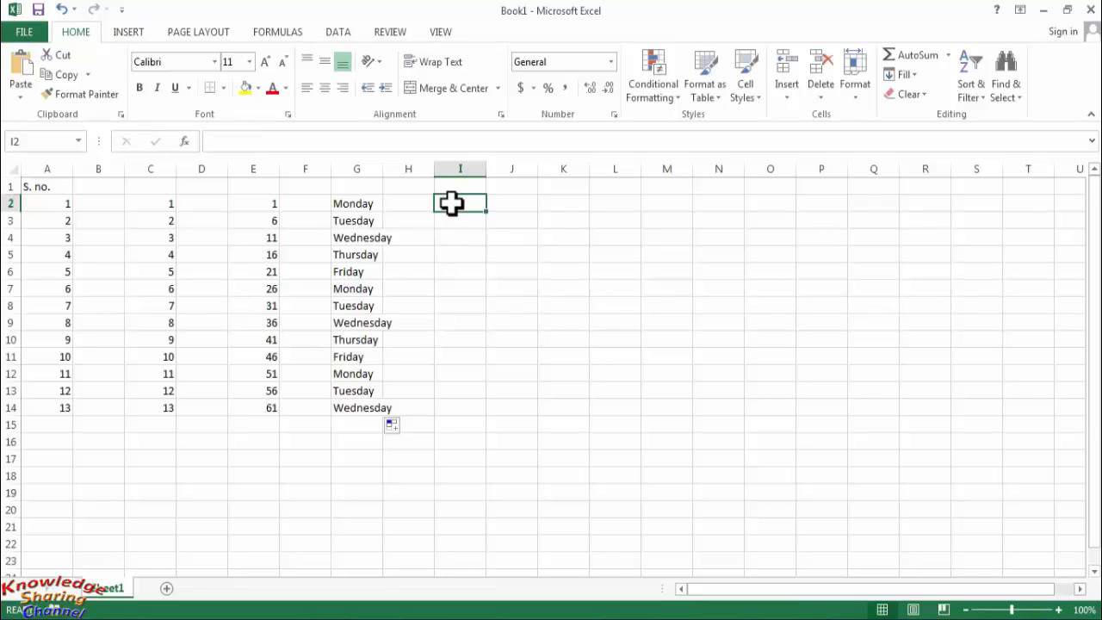
text(Cod)
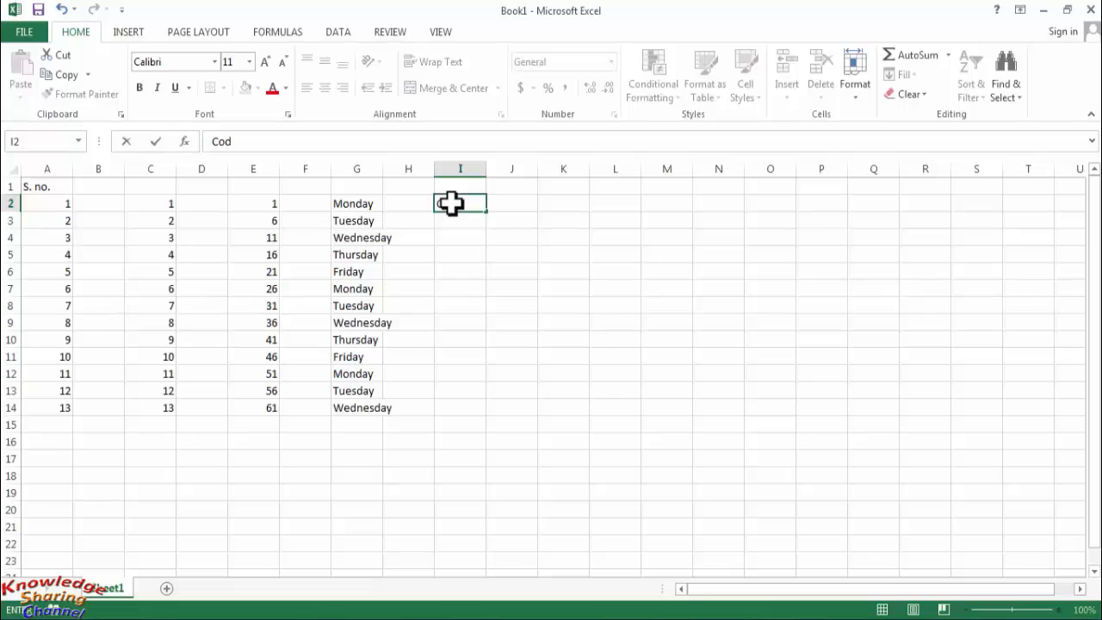
text(e no. 101)
key(Return)
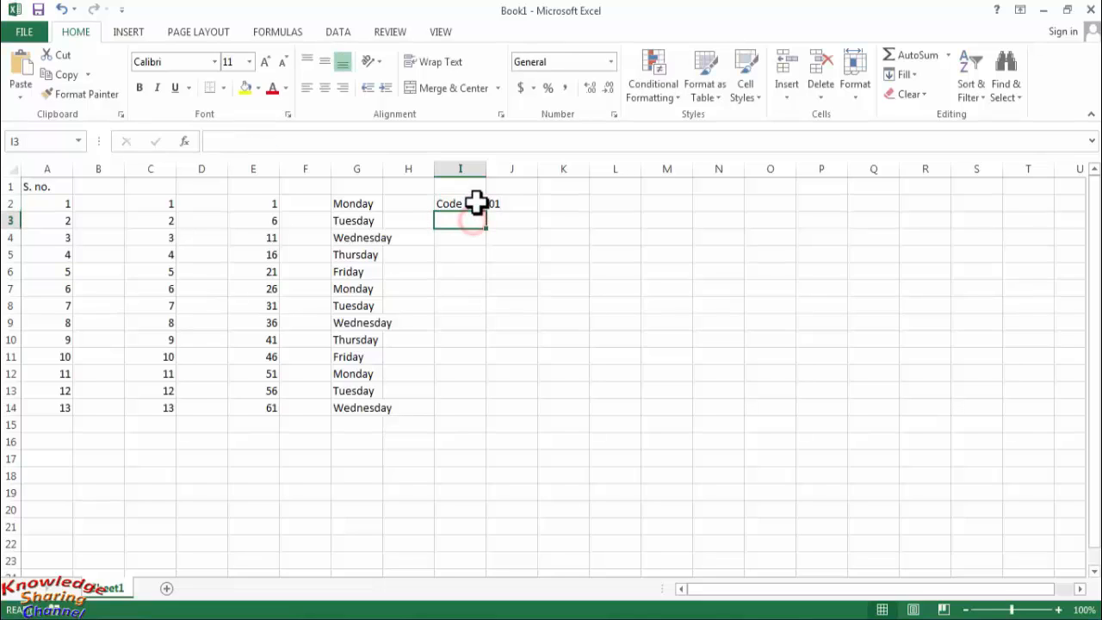
Step: AutoFill the code numbers from I2 down to I14 and fit column I's width to its contents
click(473, 203)
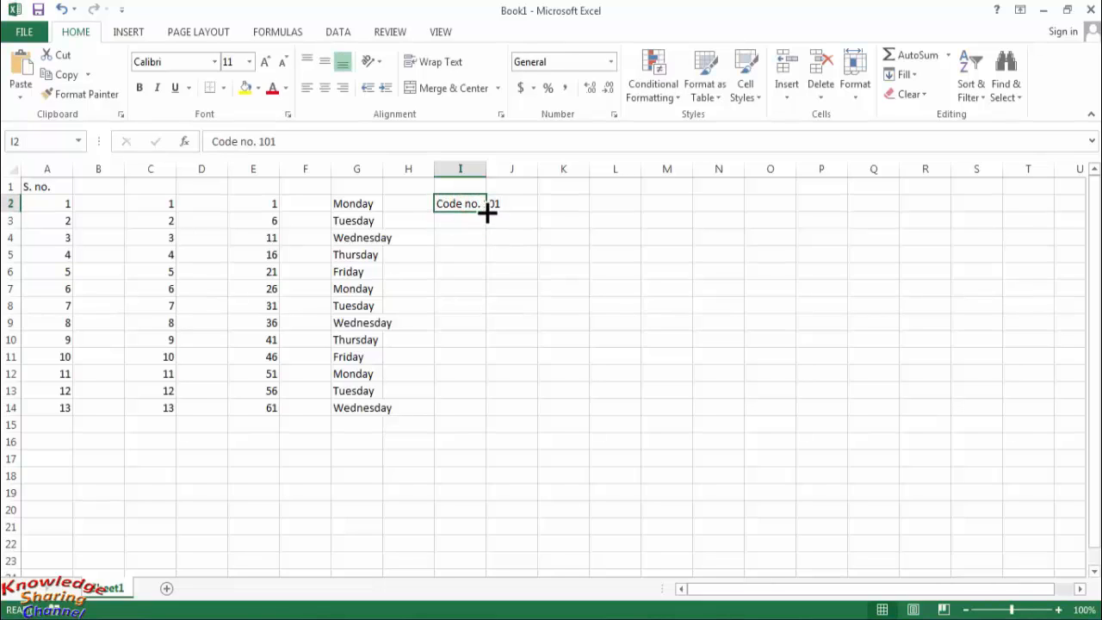
drag(488, 212, 492, 410)
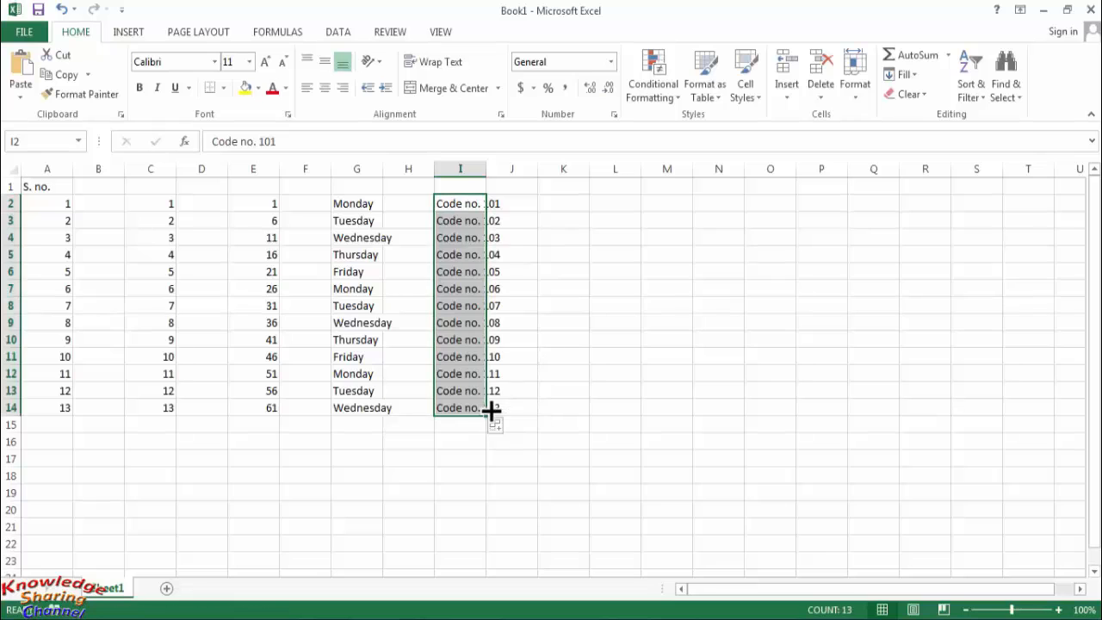
double_click(487, 170)
click(517, 204)
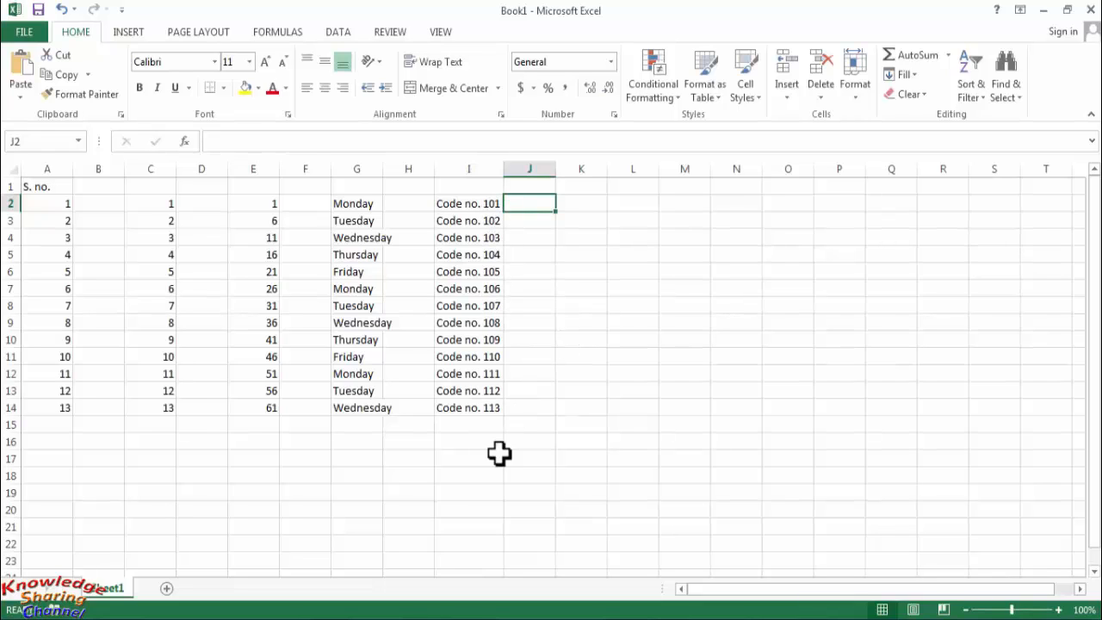
Step: Enter March in cell K2 and AutoFill the month names down to K14
click(579, 204)
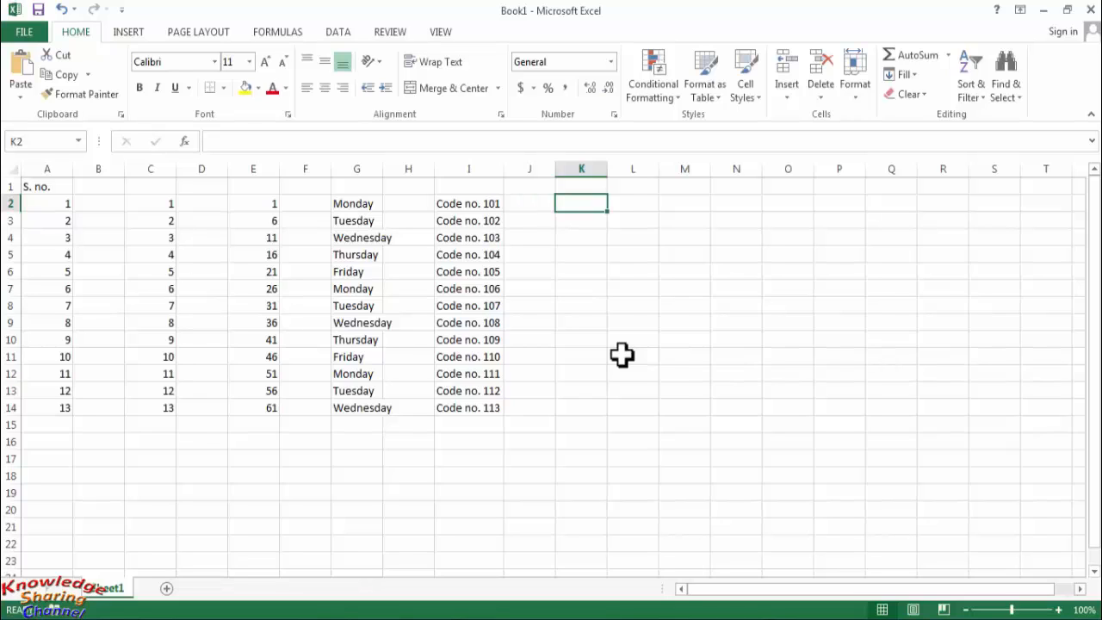
text(M)
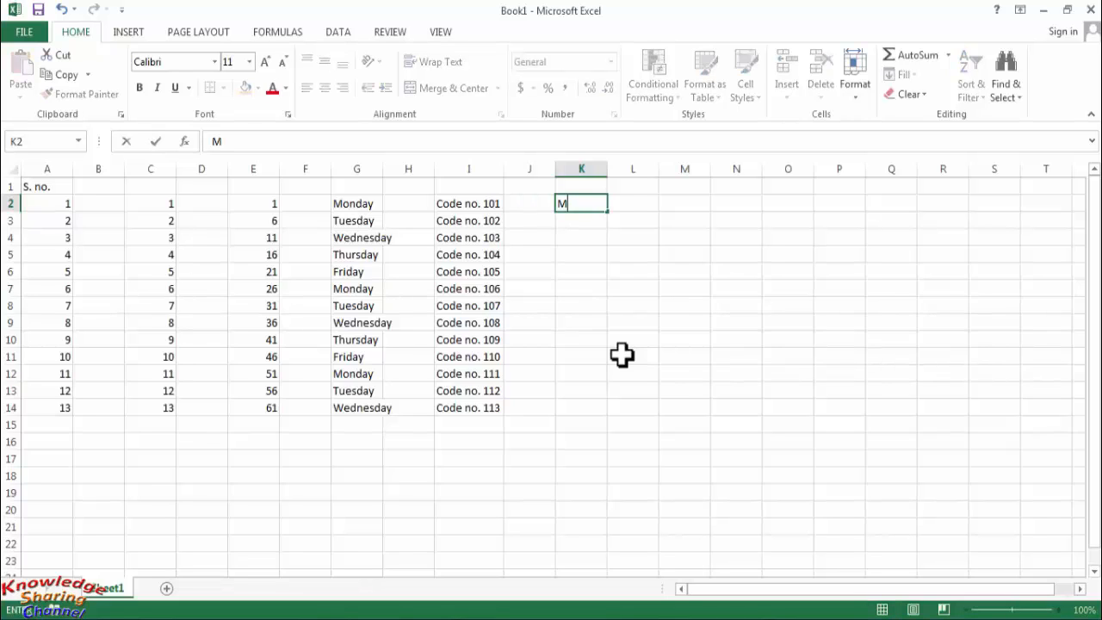
text(arch)
key(Return)
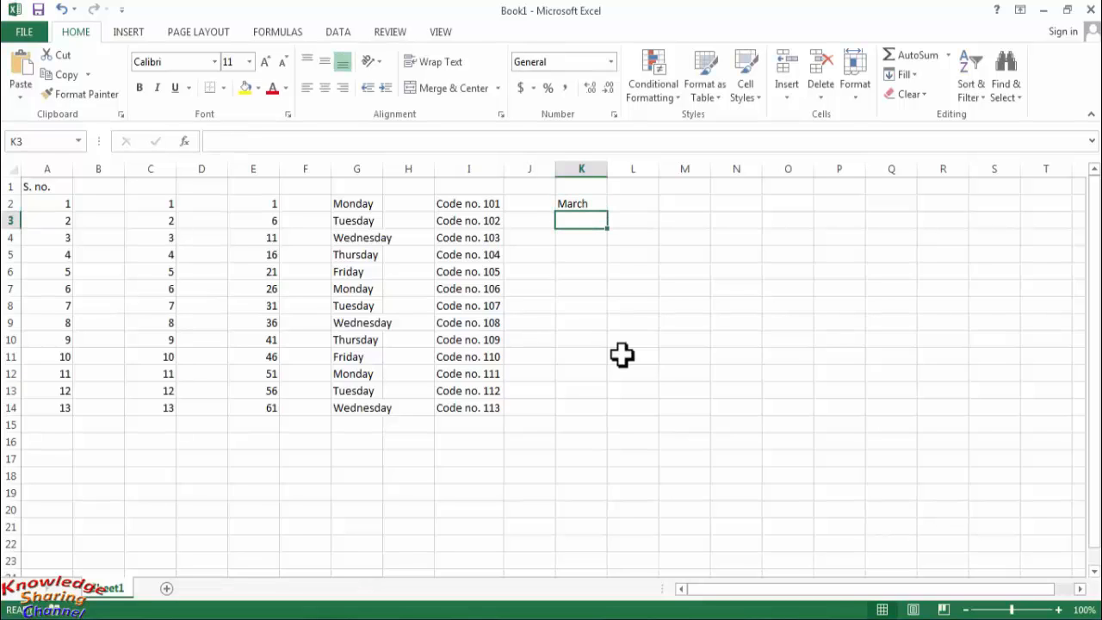
key(Up)
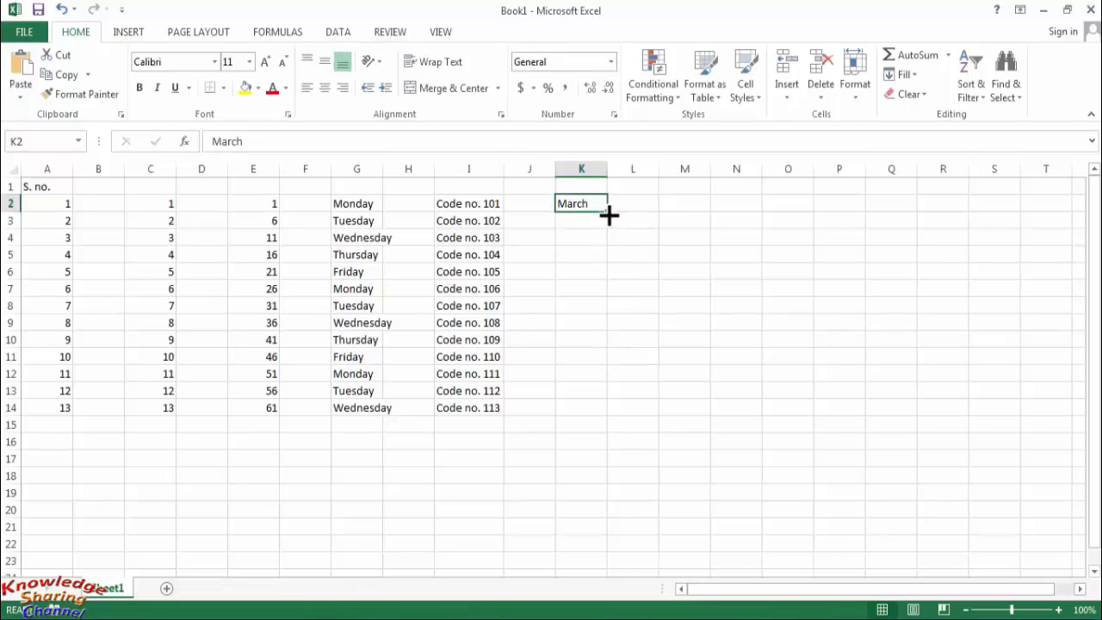
drag(608, 216, 610, 416)
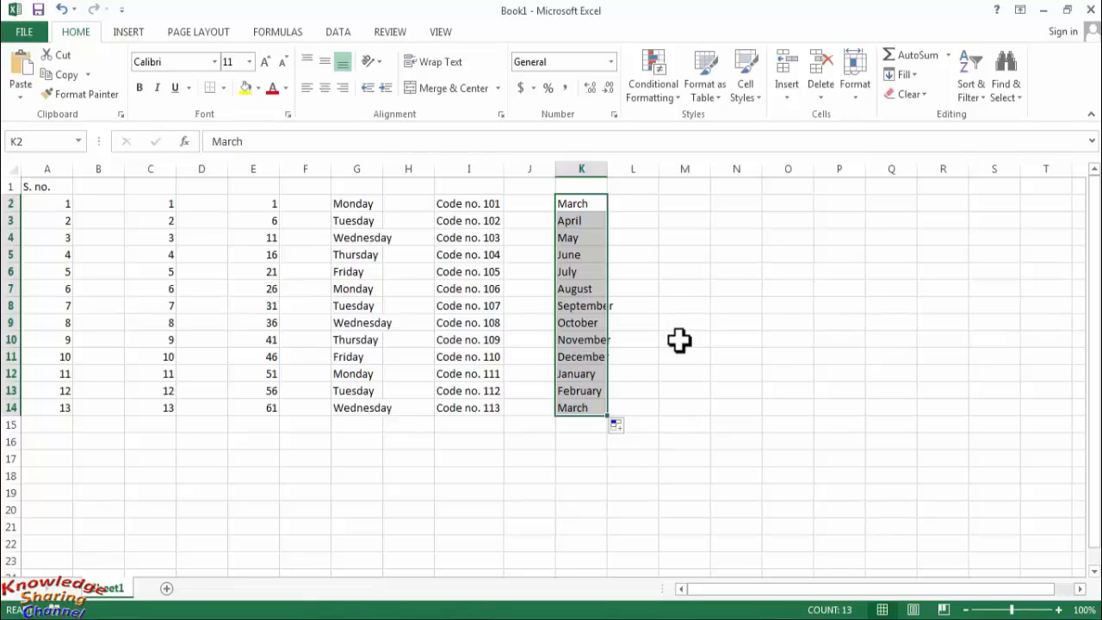
Step: Format cell M2 as a Date with the 14-Mar-12 display type
click(684, 205)
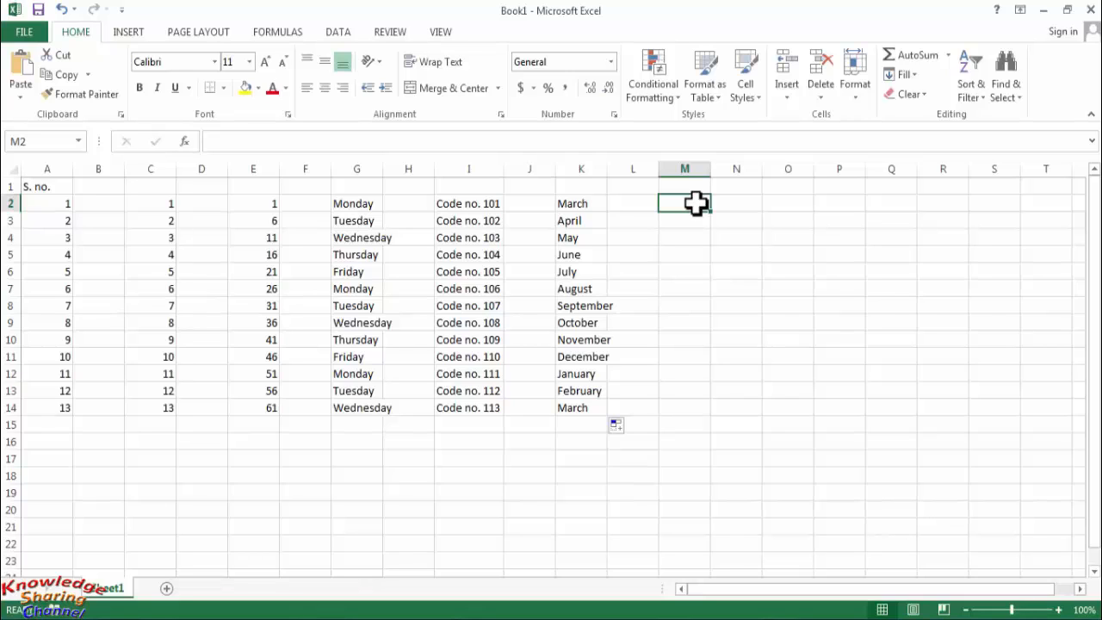
right_click(696, 204)
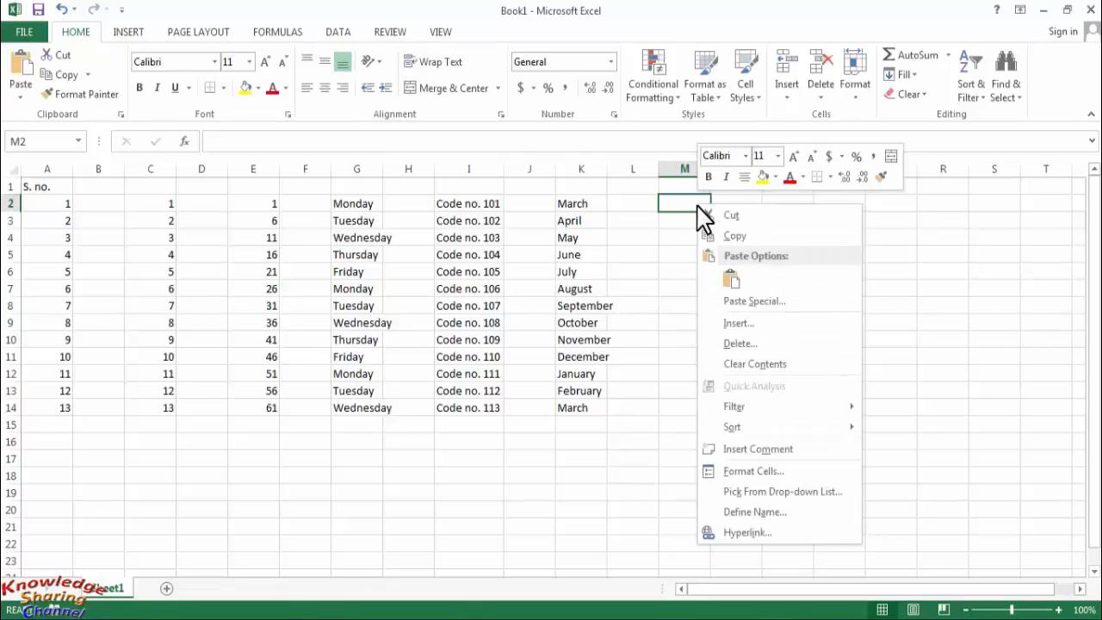
click(751, 474)
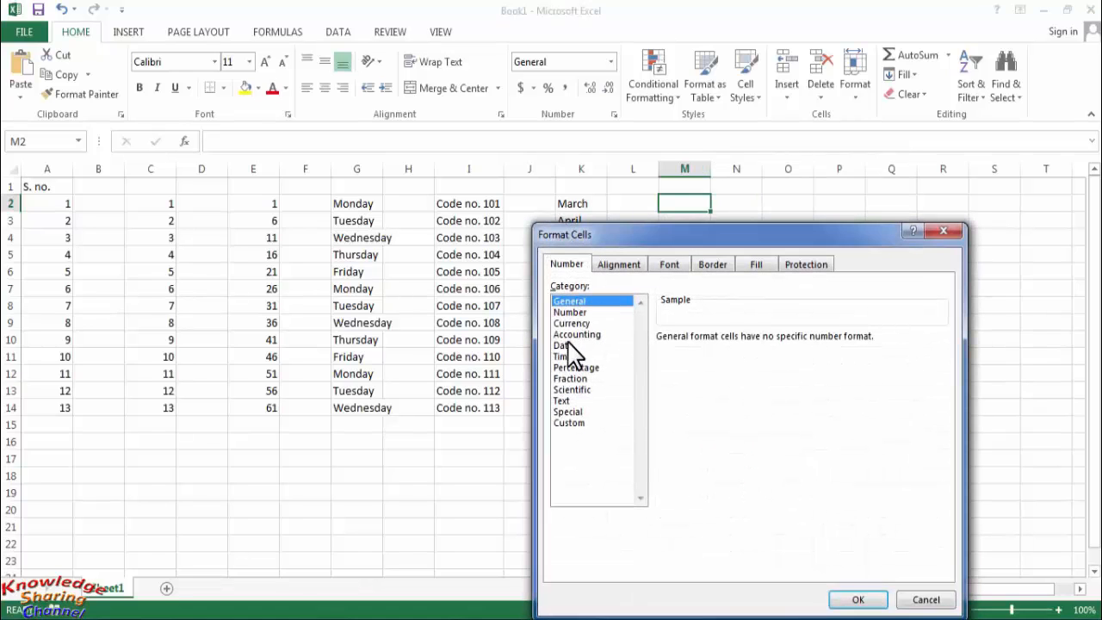
click(570, 346)
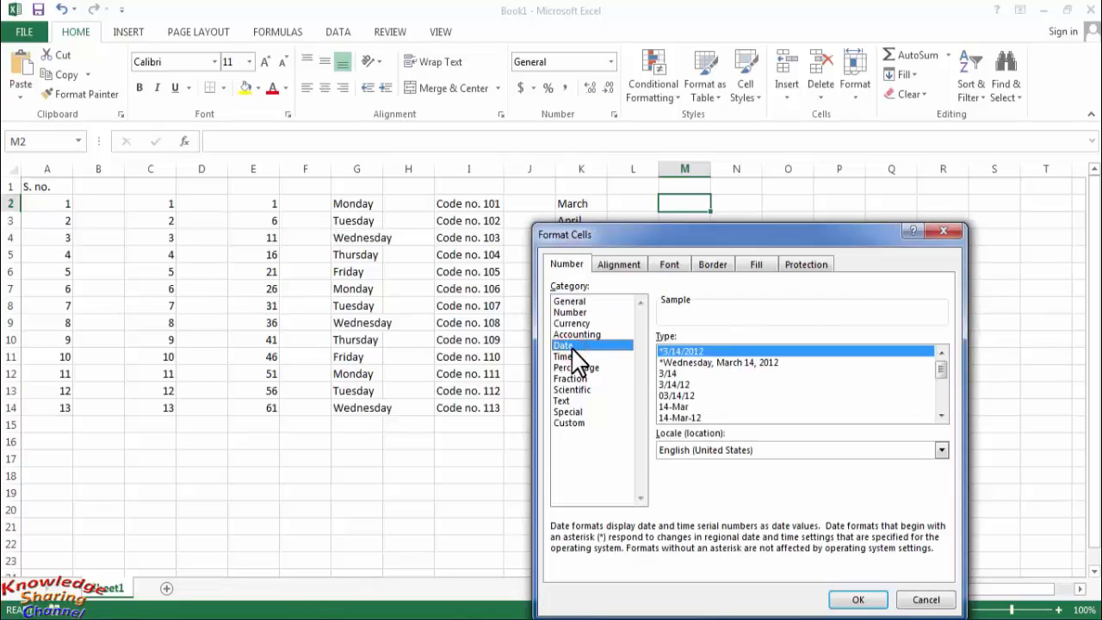
click(689, 418)
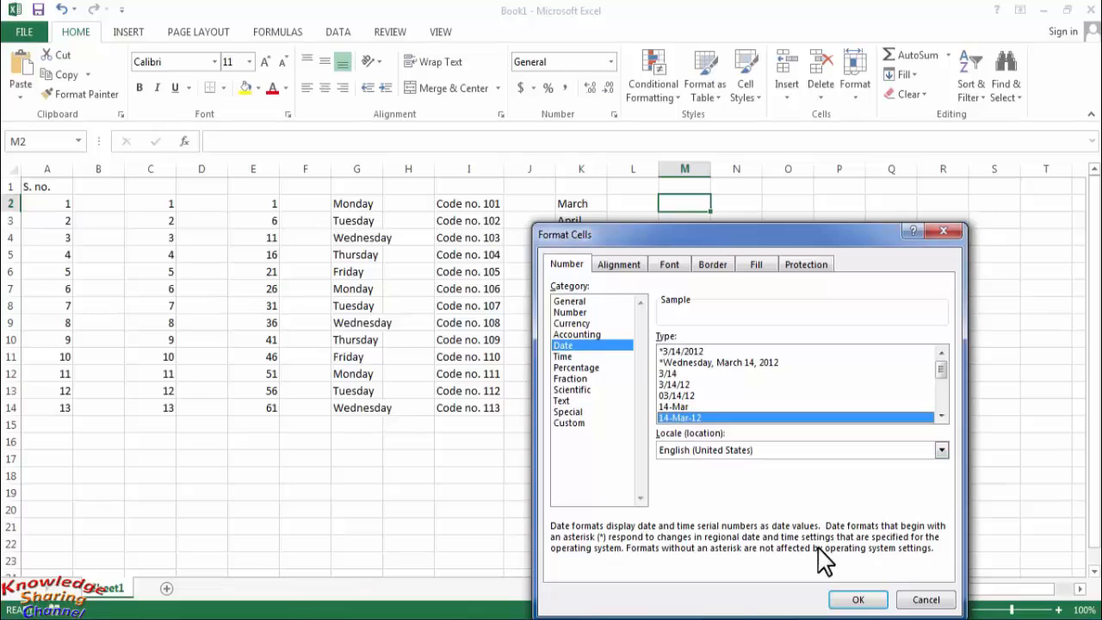
click(856, 599)
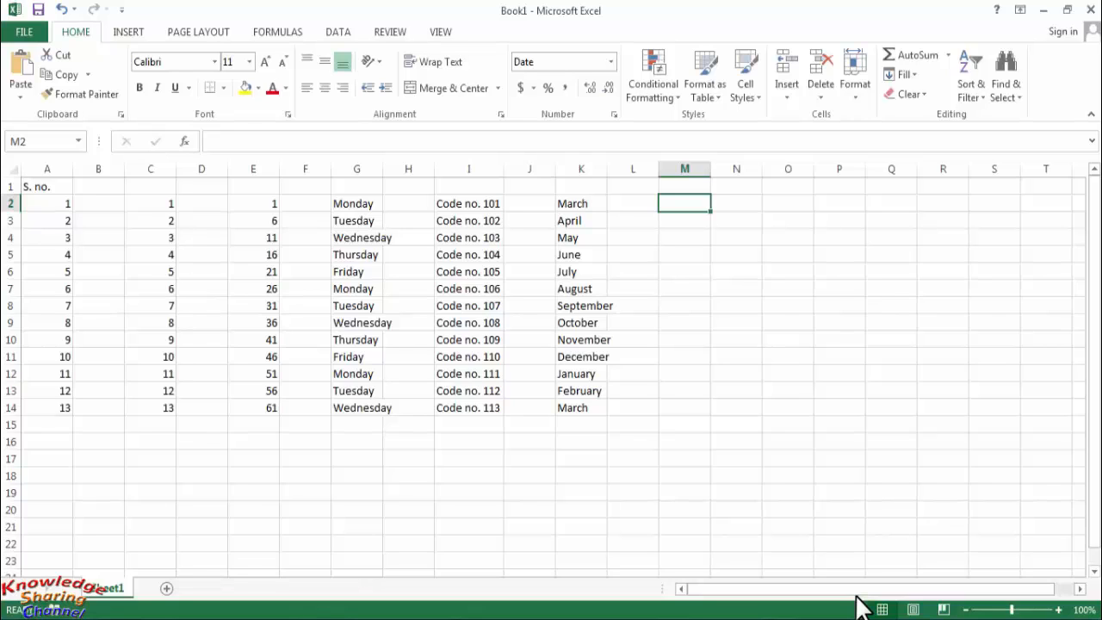
Step: Enter the date 5/23/2022 in M2 and AutoFill the dates down to M14
text(5/23/2022)
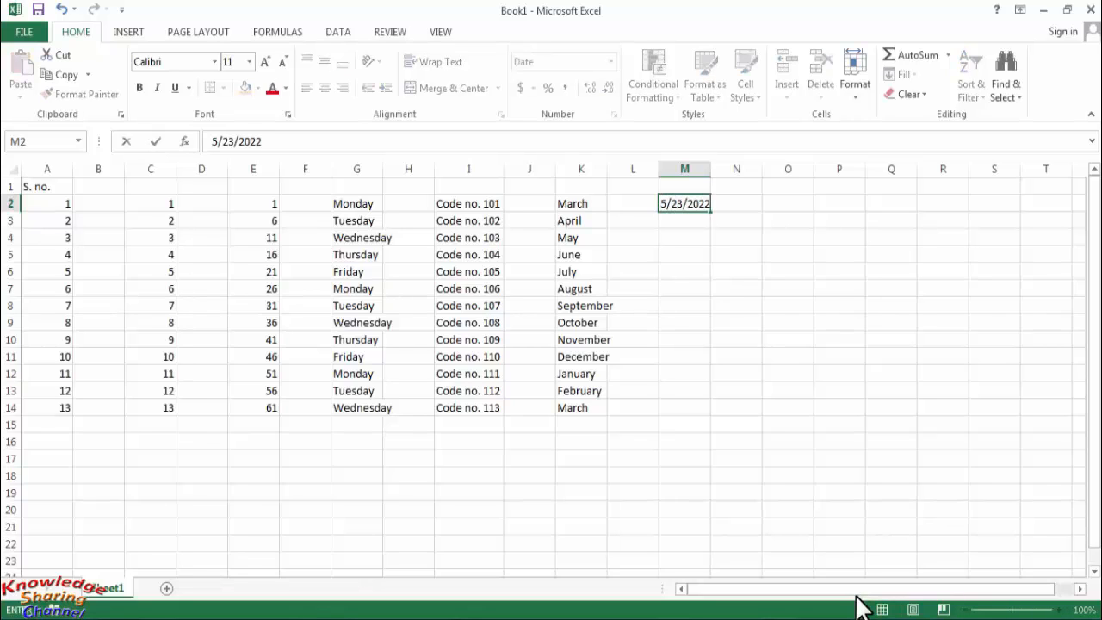
key(Return)
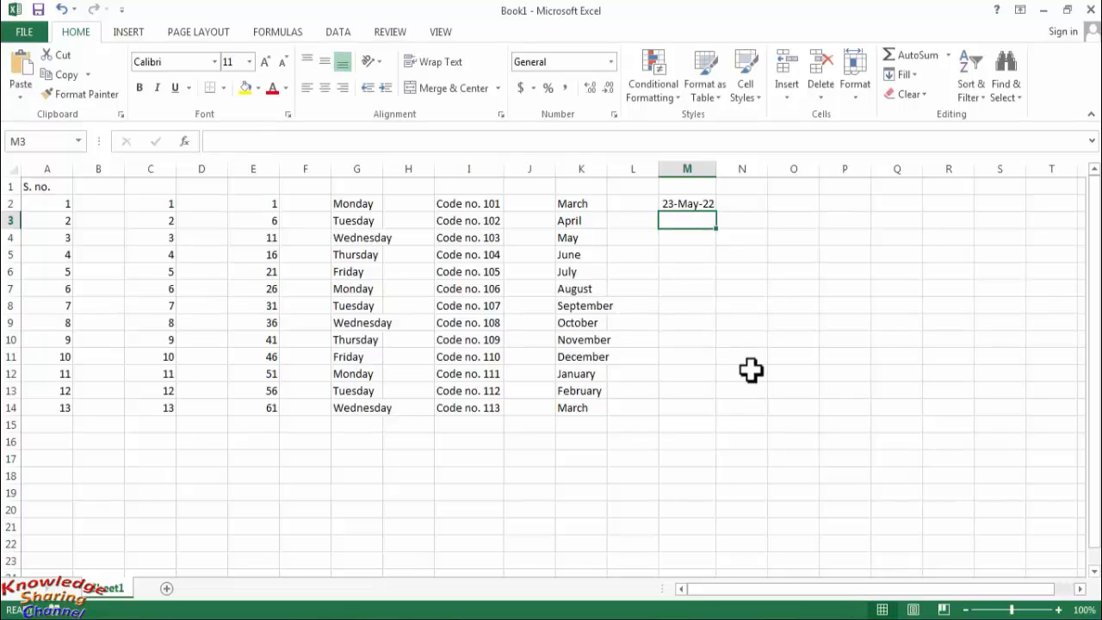
click(708, 205)
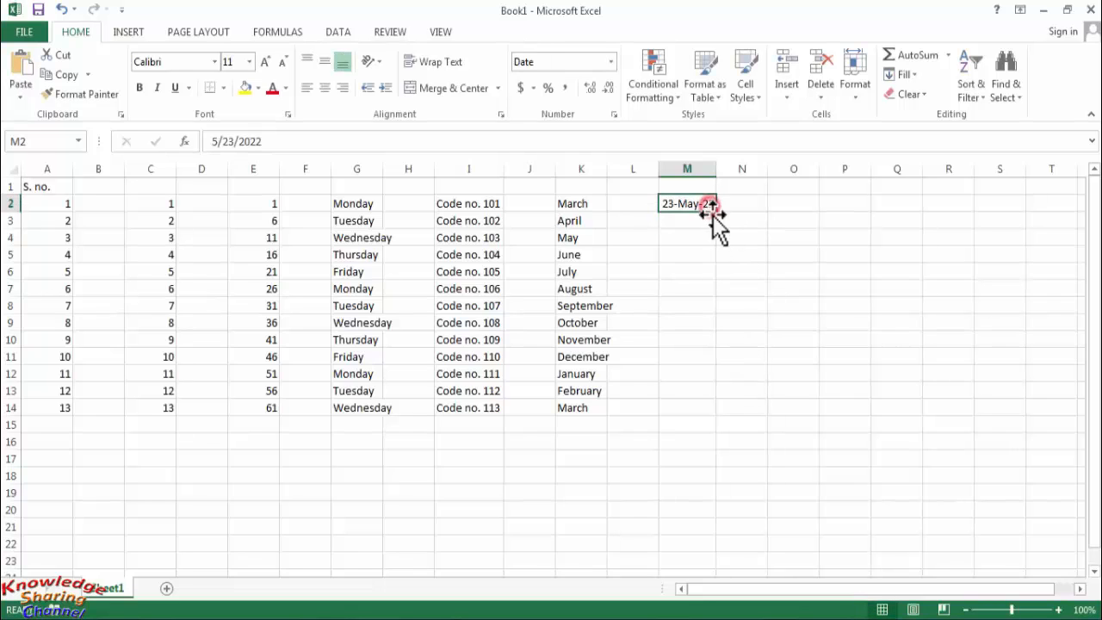
drag(718, 213, 721, 416)
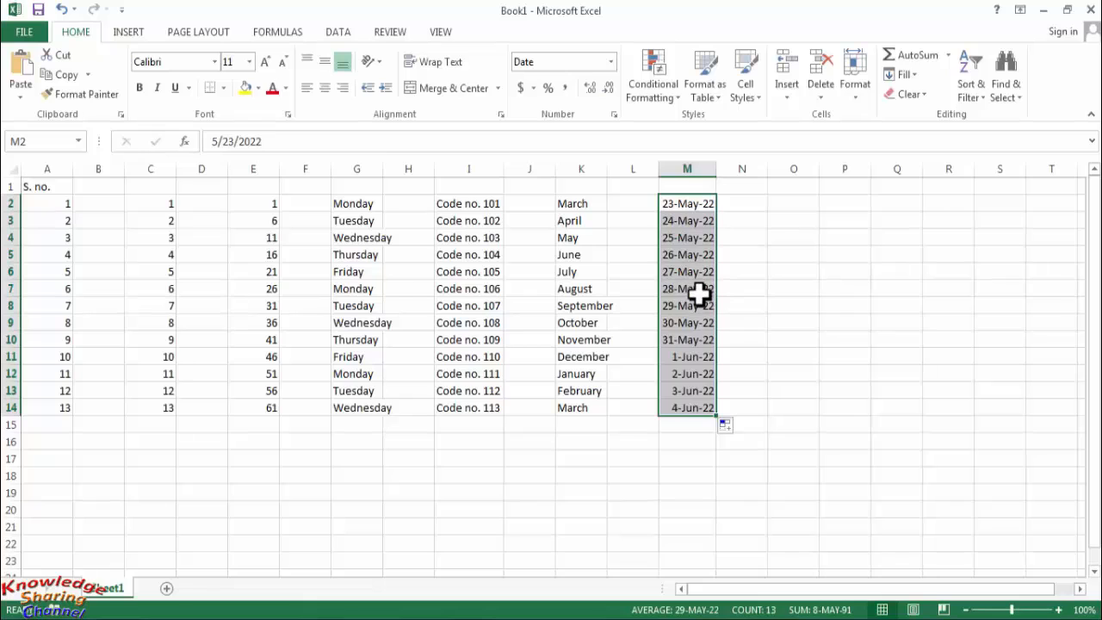
Step: Try the Fill Weekdays option on the filled dates in M2:M14, followed by the Fill Months option
click(739, 426)
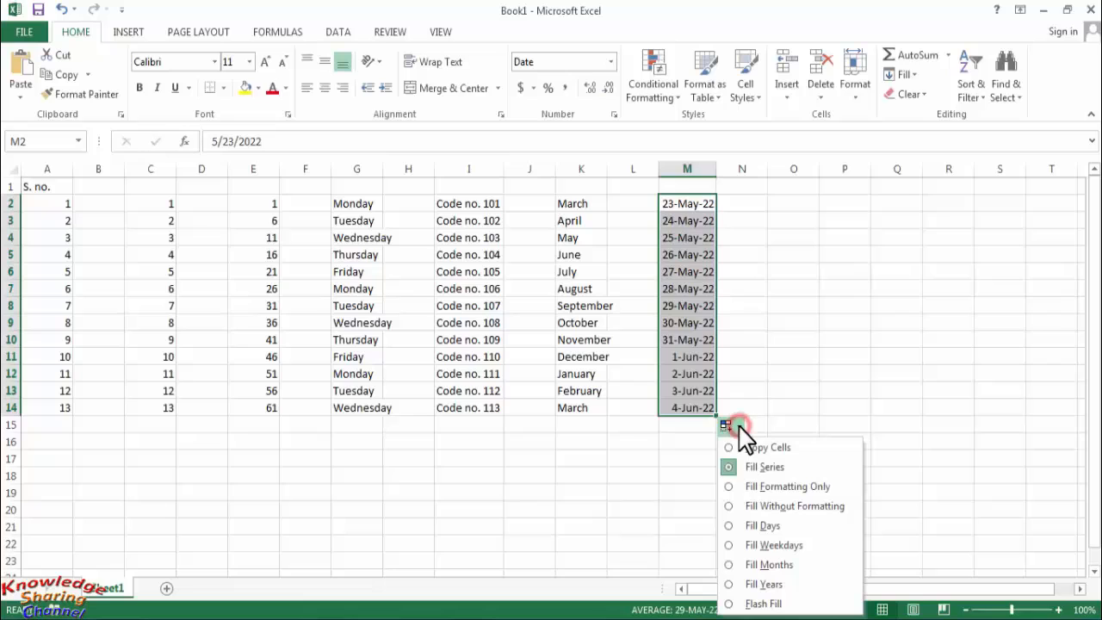
click(736, 545)
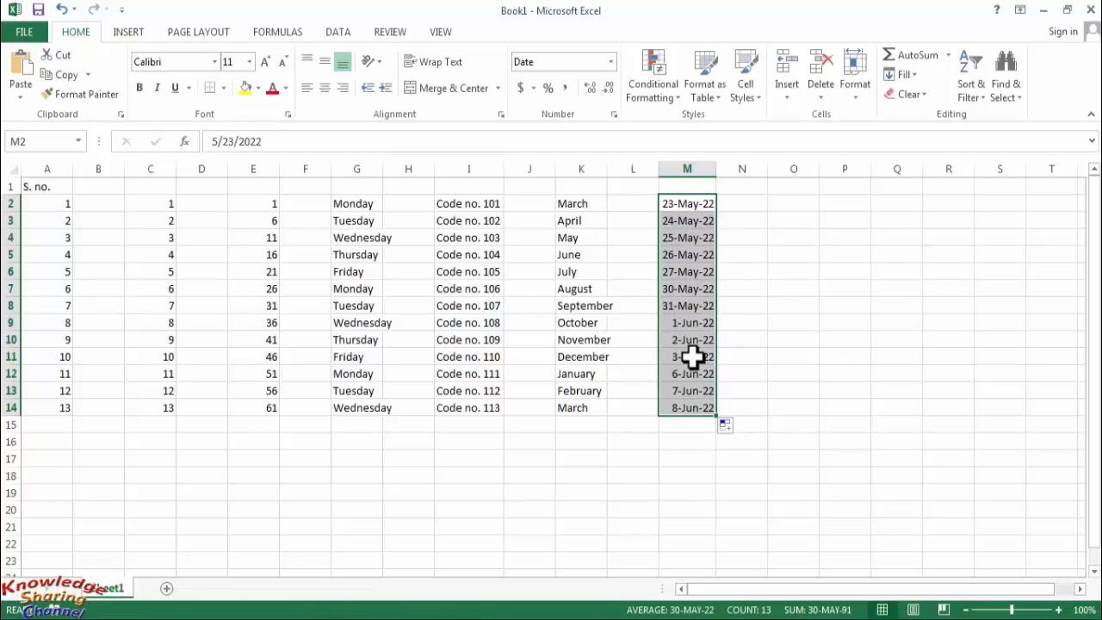
click(737, 428)
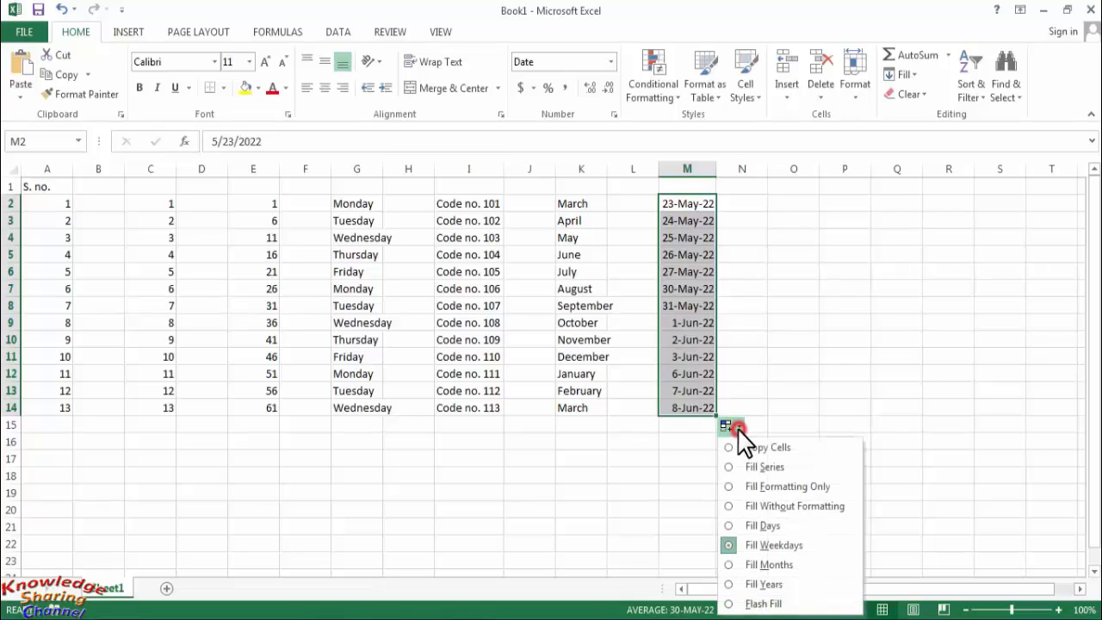
click(735, 565)
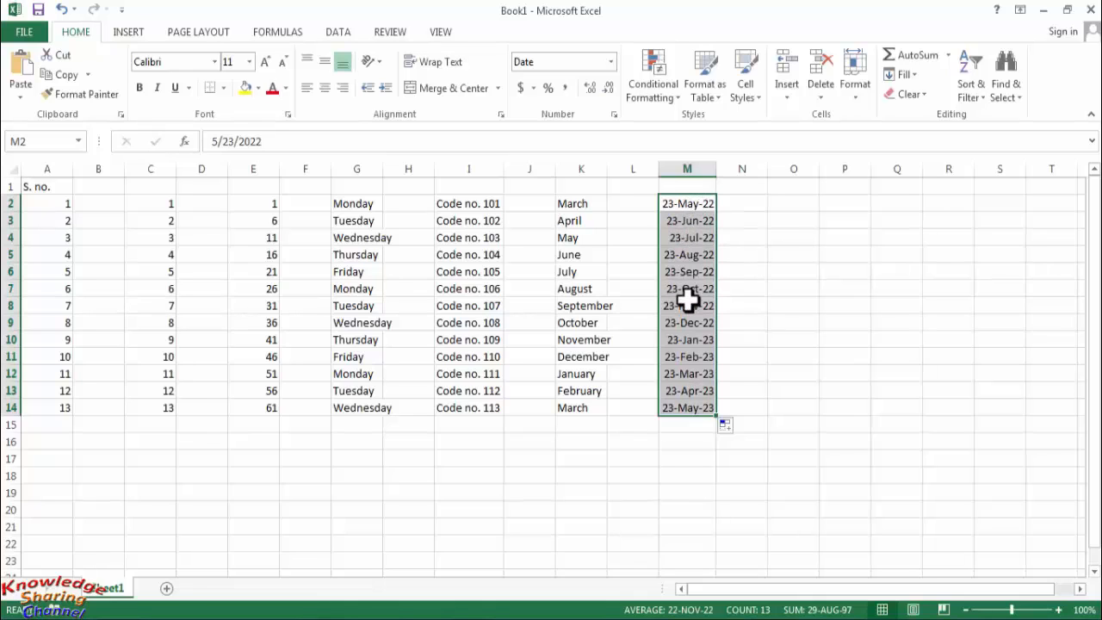
Step: Switch the AutoFill option for the dates in M2:M14 to Fill Years
click(733, 426)
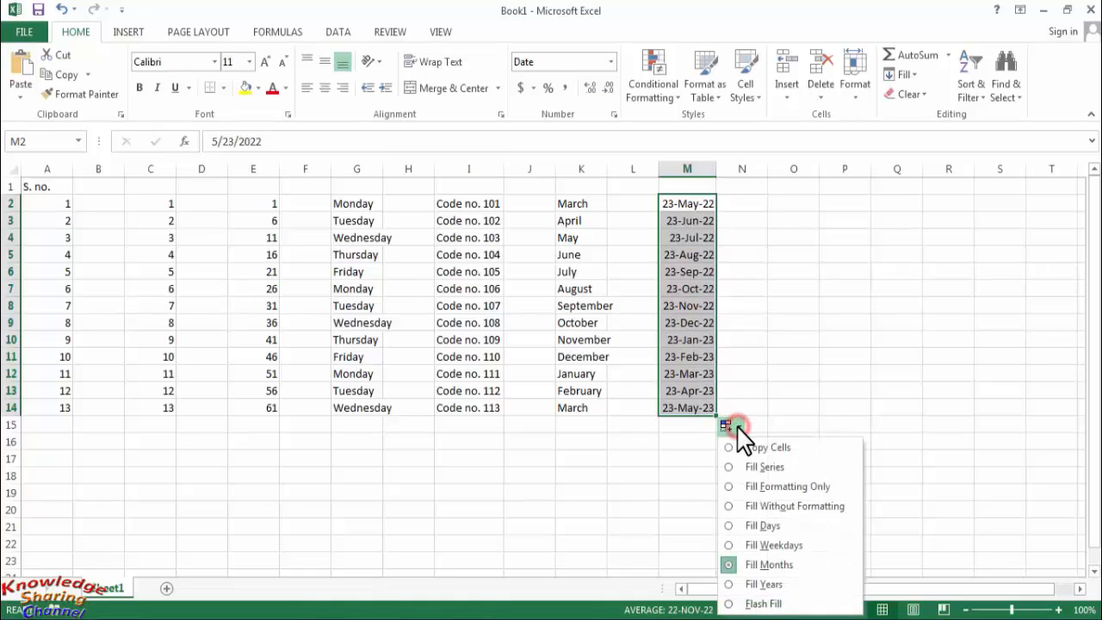
click(747, 585)
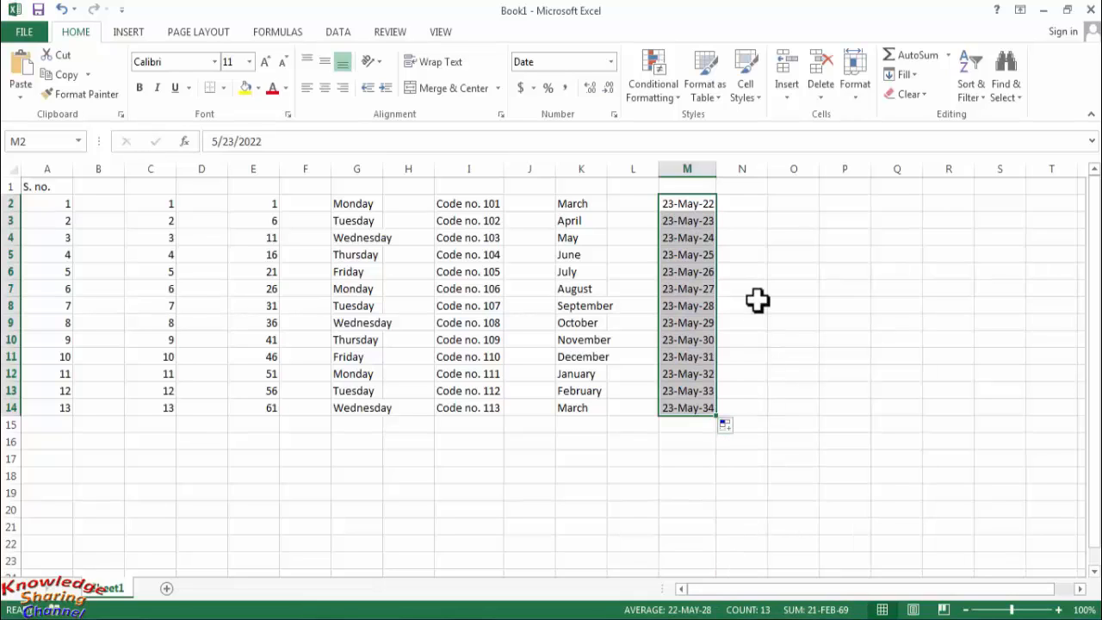